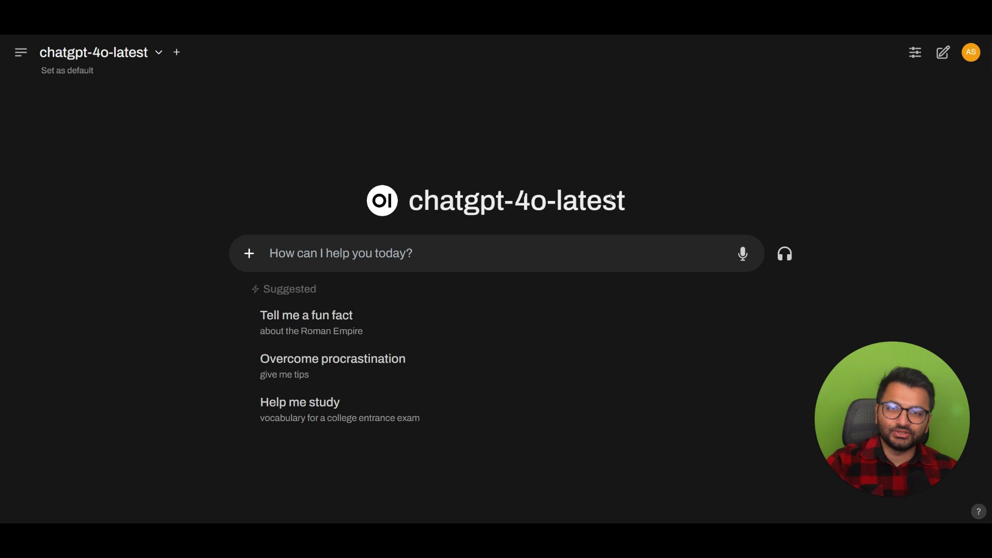
Step: Switch the chat to anthropic/claude-3.5-sonnet and send it the kids' art ideas suggestion
{"action": "left_click", "coordinate": [128, 58]}
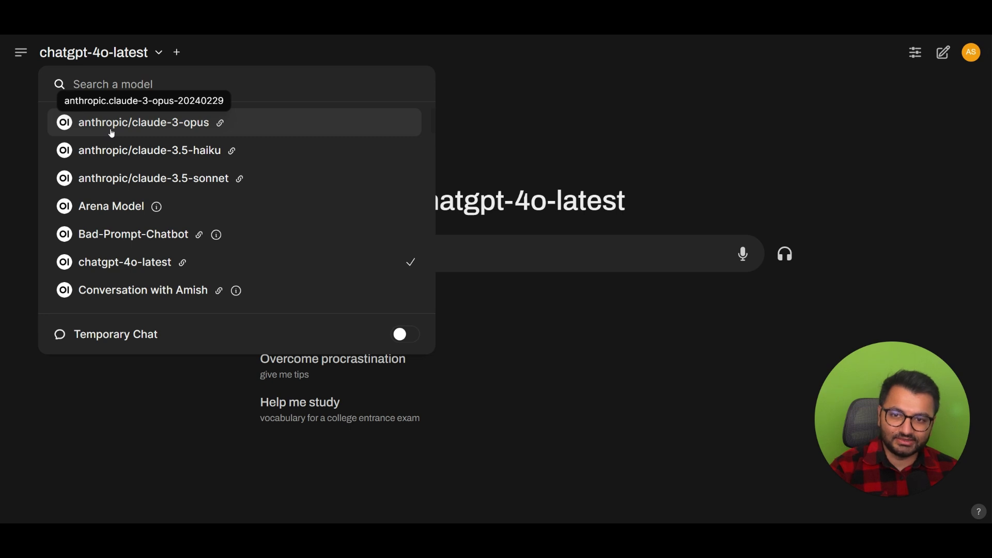
{"action": "left_click", "coordinate": [183, 179]}
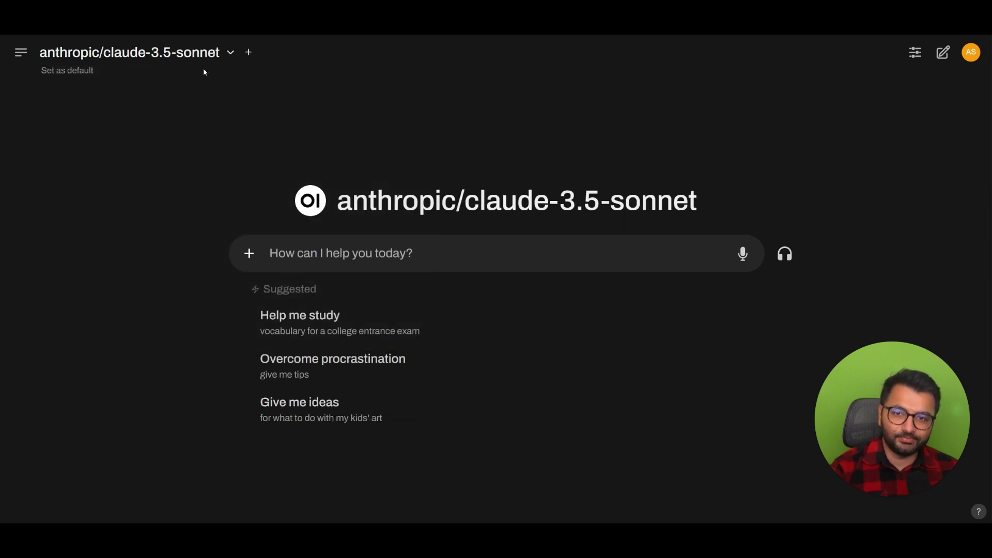
{"action": "left_click", "coordinate": [332, 408]}
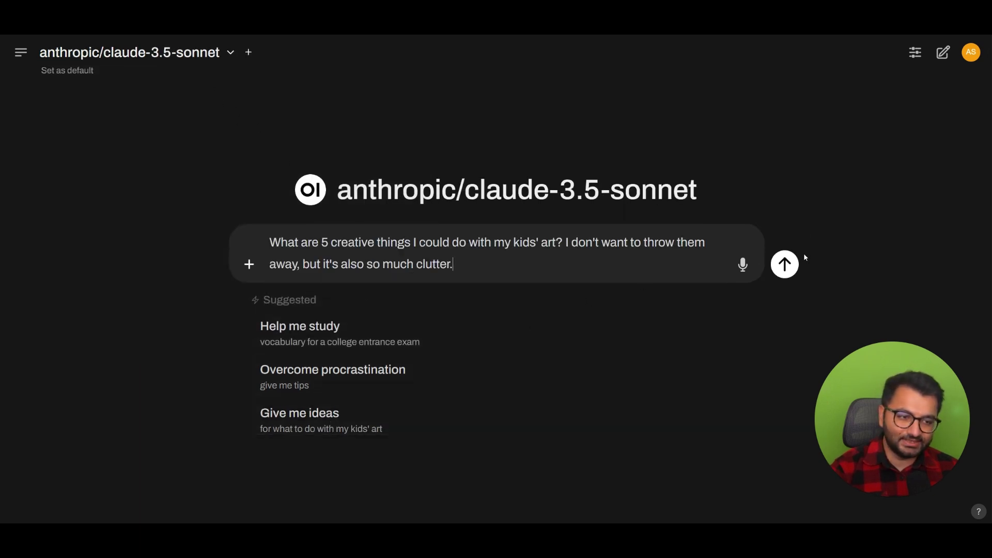
{"action": "left_click", "coordinate": [795, 272]}
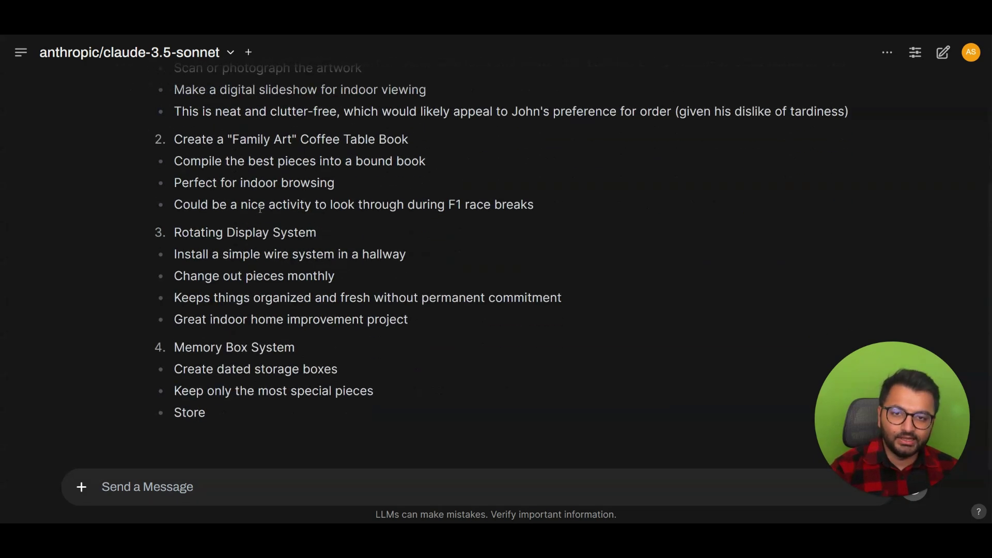
{"action": "scroll", "coordinate": [261, 212], "scroll_direction": "up", "scroll_amount": 4}
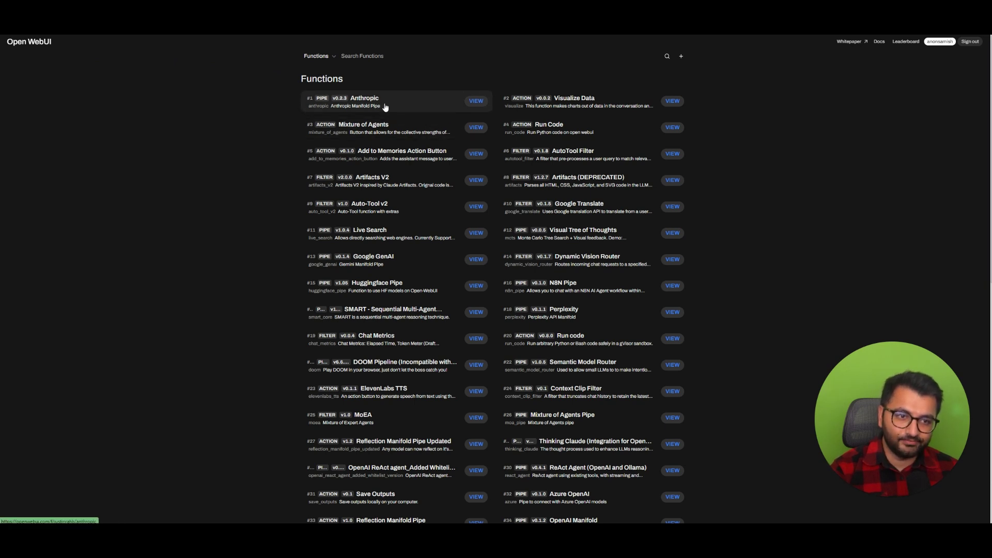
{"action": "left_click", "coordinate": [476, 102]}
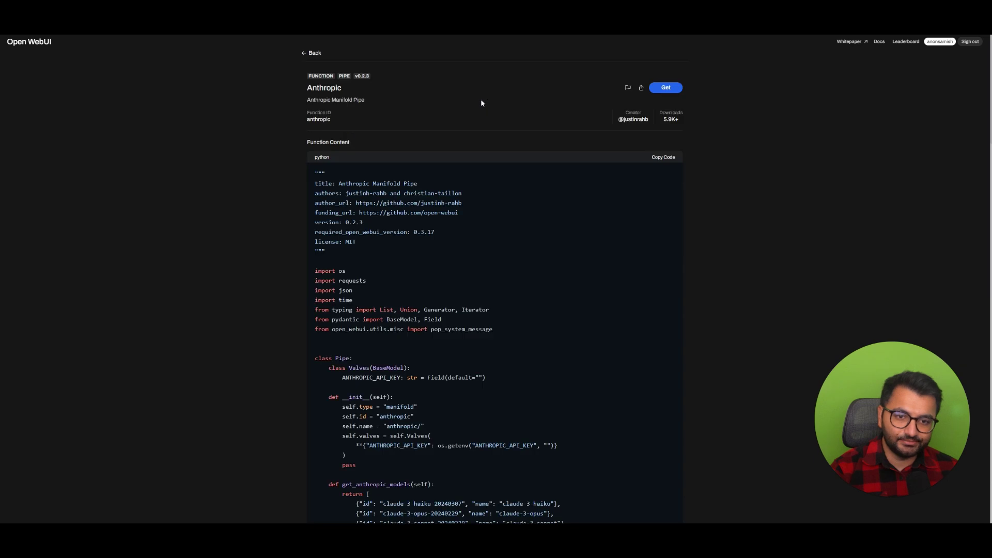
{"action": "left_click_drag", "start_coordinate": [335, 184], "coordinate": [442, 239]}
{"action": "left_click", "coordinate": [443, 239]}
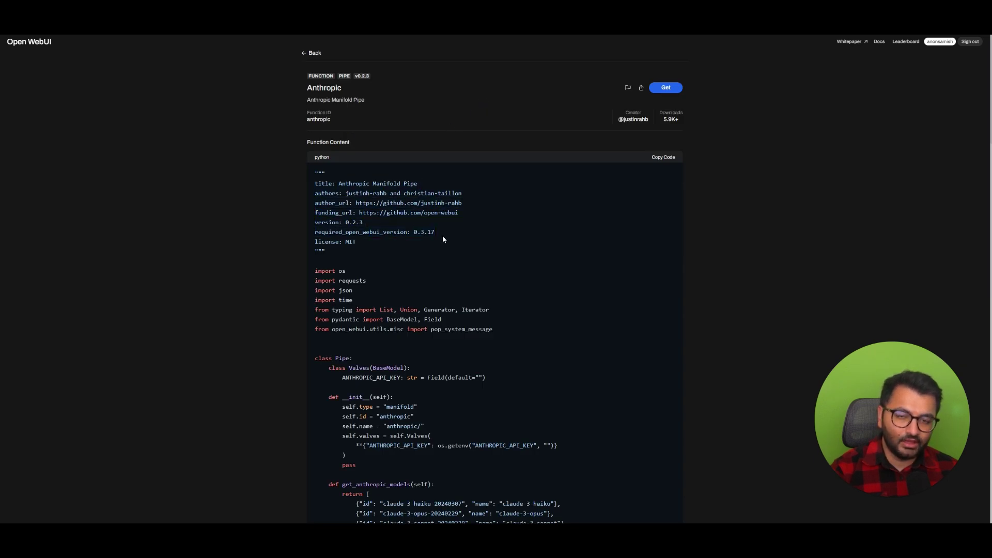
{"action": "left_click", "coordinate": [657, 90]}
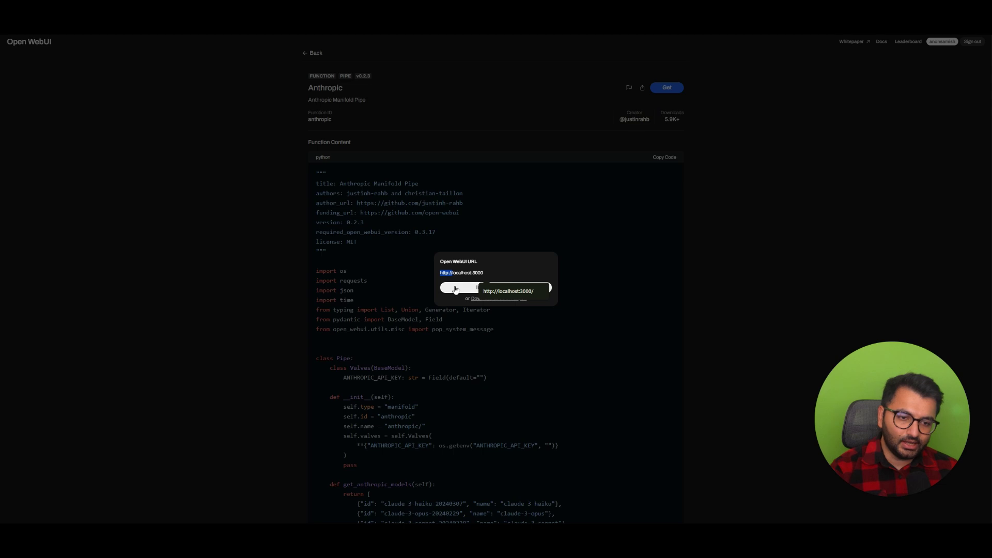
Step: Import the Anthropic function into the local Open WebUI and find its model list (lines 35–42)
{"action": "left_click", "coordinate": [456, 288]}
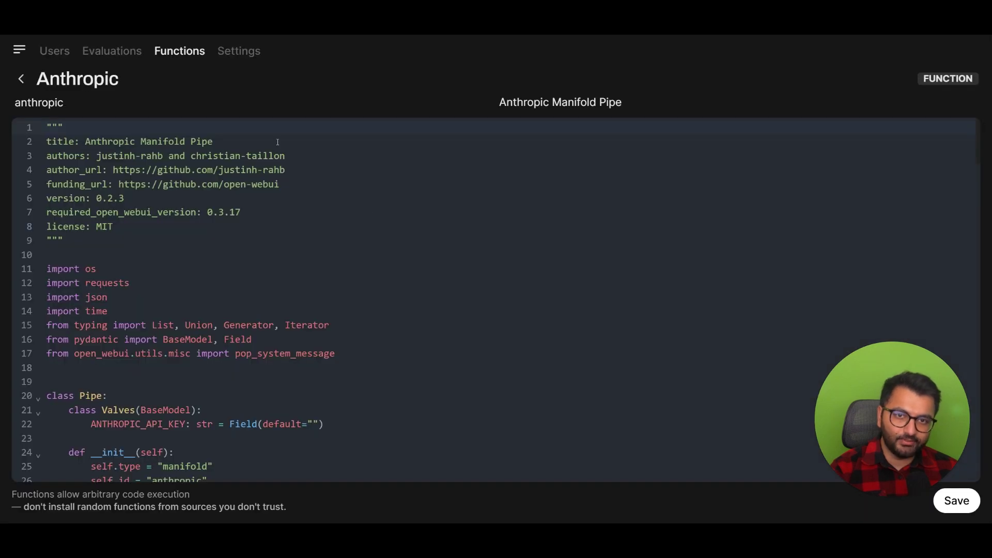
{"action": "scroll", "coordinate": [275, 202], "scroll_direction": "down", "scroll_amount": 5}
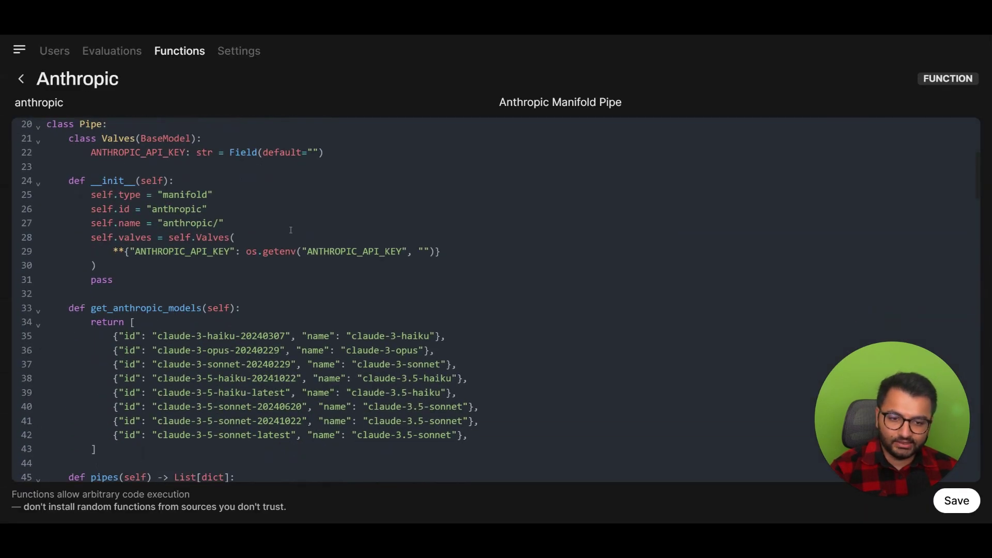
{"action": "scroll", "coordinate": [291, 230], "scroll_direction": "down", "scroll_amount": 3}
{"action": "scroll", "coordinate": [283, 252], "scroll_direction": "up", "scroll_amount": 3}
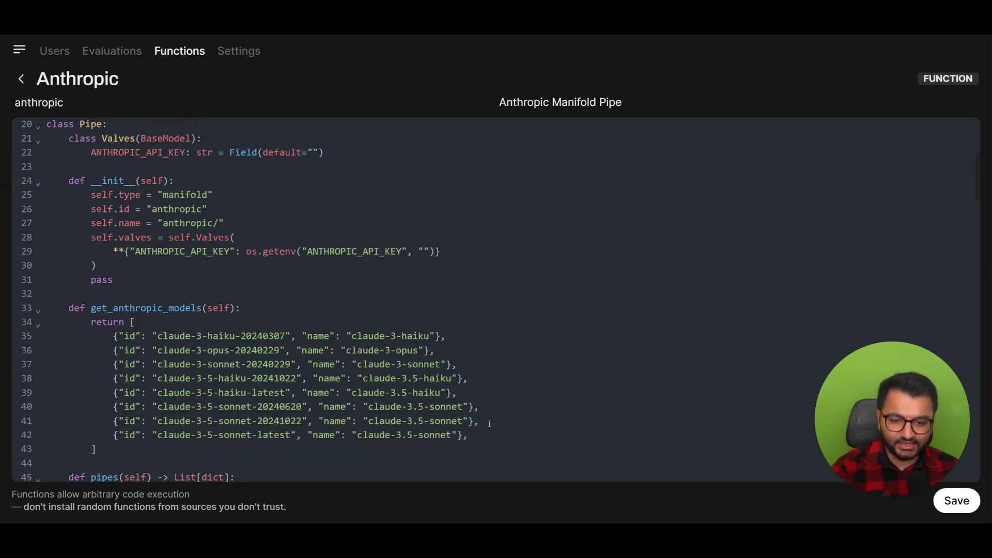
{"action": "left_click_drag", "start_coordinate": [486, 435], "coordinate": [38, 337]}
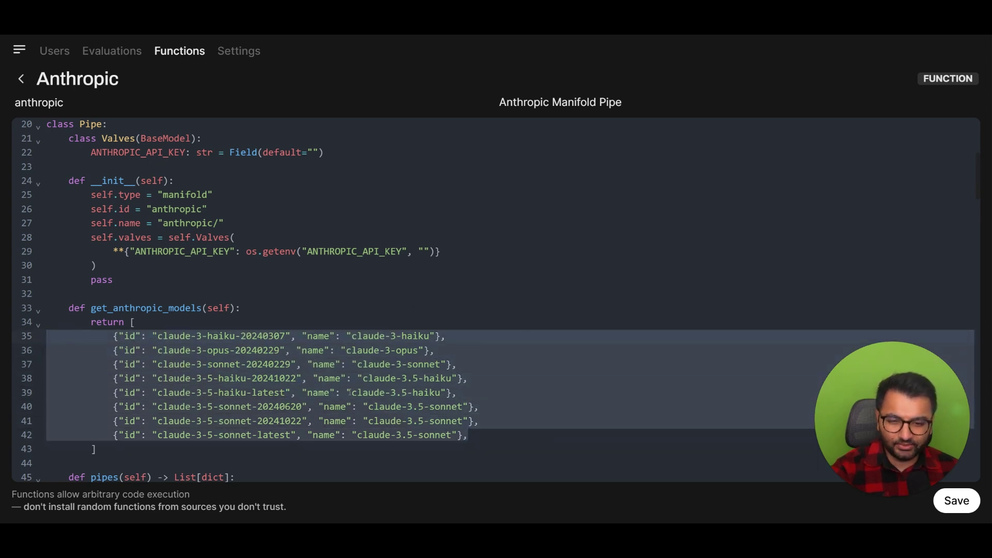
{"action": "left_click", "coordinate": [439, 407]}
Step: Delete the claude-3-5-sonnet-20241022, 20240620, 3-5-haiku-20241022, claude-3-haiku and claude-3-sonnet entries
{"action": "left_click_drag", "start_coordinate": [480, 421], "coordinate": [34, 426]}
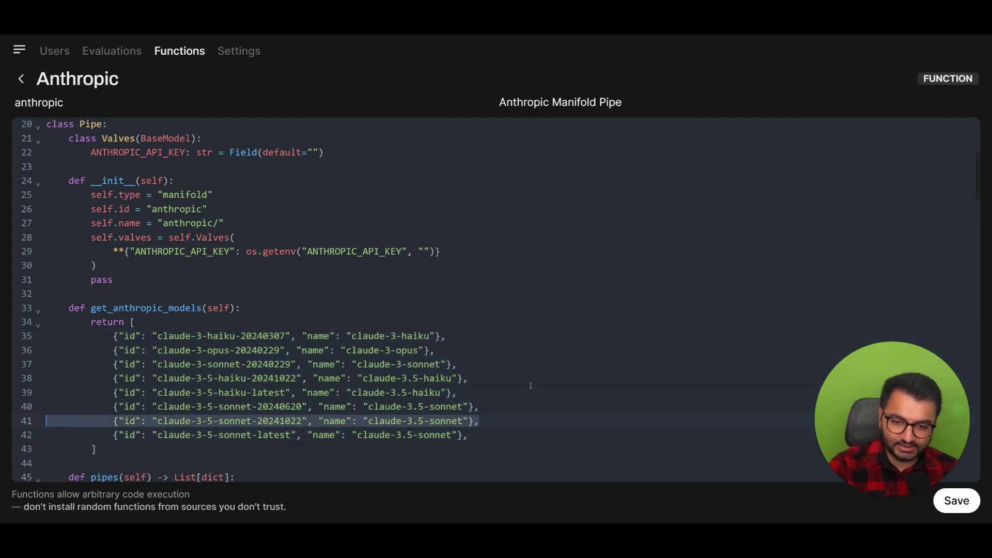
{"action": "key", "text": "BackSpace"}
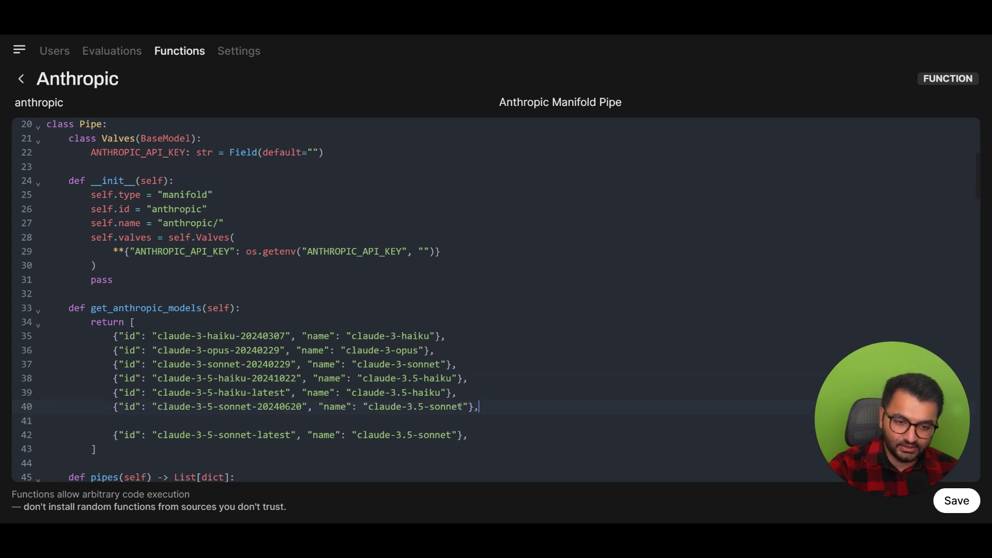
{"action": "left_click_drag", "start_coordinate": [479, 407], "coordinate": [30, 411]}
{"action": "key", "text": "BackSpace"}
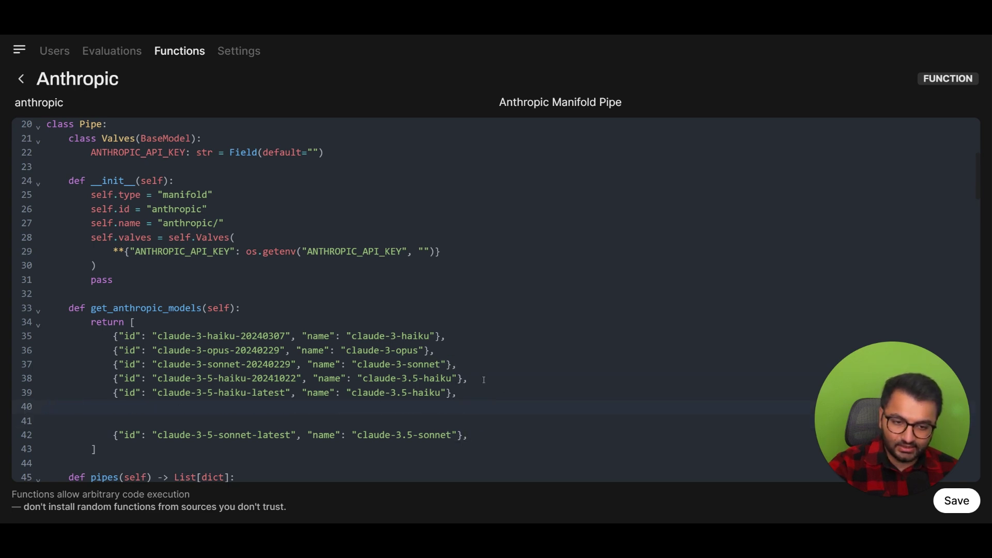
{"action": "left_click_drag", "start_coordinate": [484, 379], "coordinate": [31, 381]}
{"action": "key", "text": "BackSpace"}
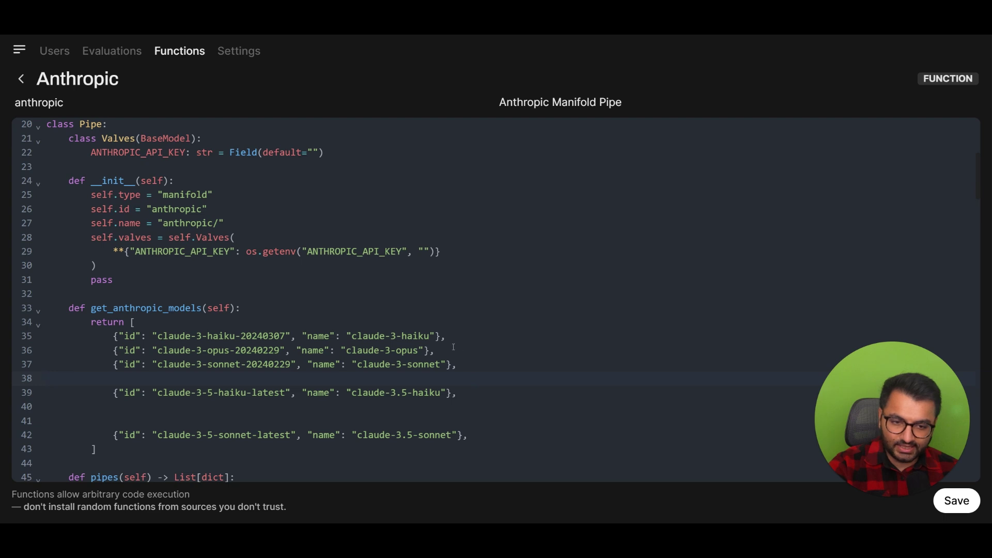
{"action": "left_click_drag", "start_coordinate": [447, 336], "coordinate": [77, 334]}
{"action": "key", "text": "BackSpace"}
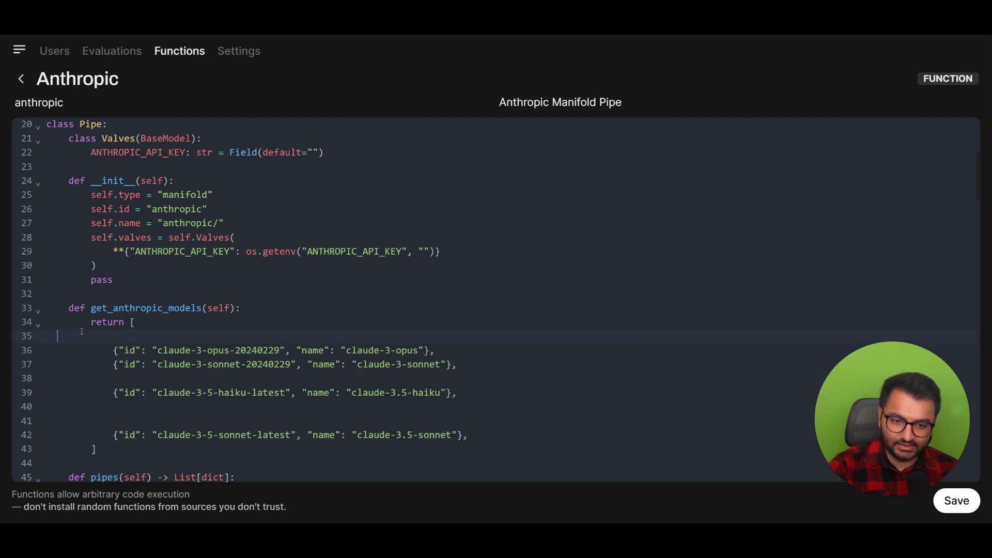
{"action": "left_click_drag", "start_coordinate": [459, 364], "coordinate": [30, 363]}
{"action": "key", "text": "BackSpace"}
Step: Remove the leftover blank lines from the model list and save the function
{"action": "key", "text": "BackSpace"}
{"action": "key", "text": "Down"}
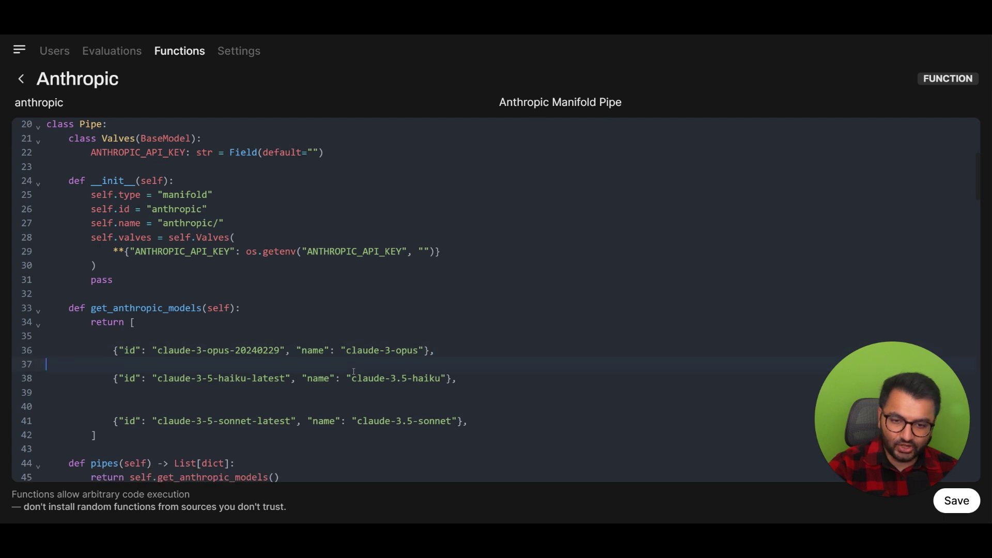
{"action": "key", "text": "BackSpace"}
{"action": "key", "text": "Down"}
{"action": "key", "text": "Down"}
{"action": "key", "text": "Down"}
{"action": "key", "text": "BackSpace"}
{"action": "key", "text": "BackSpace"}
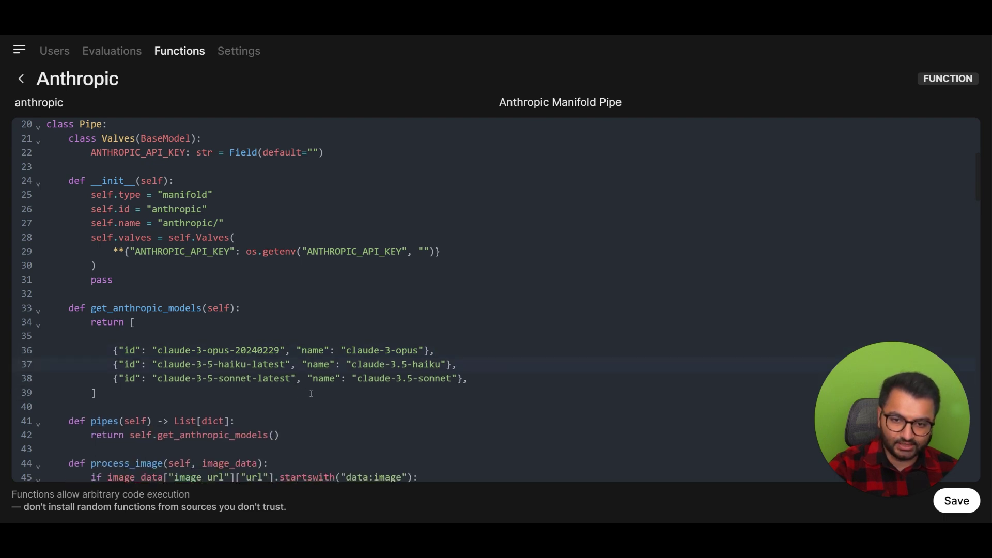
{"action": "left_click", "coordinate": [953, 511]}
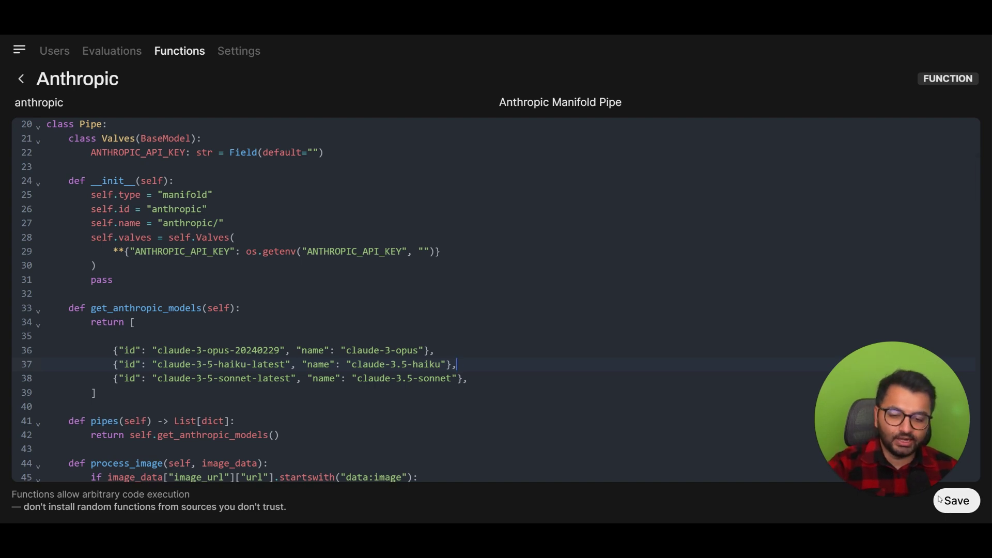
Step: Open the Anthropic API Console from Claude.ai's account menu
{"action": "left_click", "coordinate": [194, 55]}
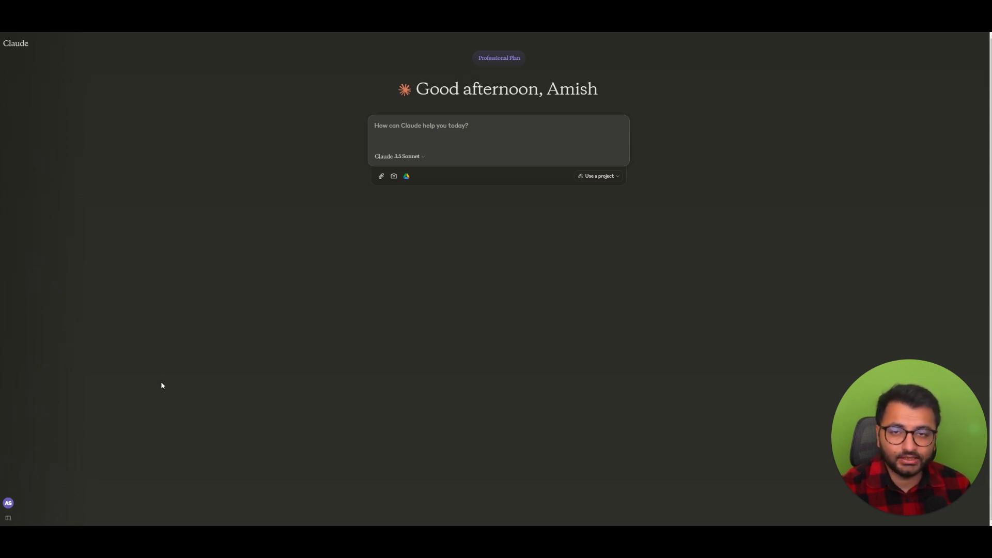
{"action": "mouse_move", "coordinate": [20, 492]}
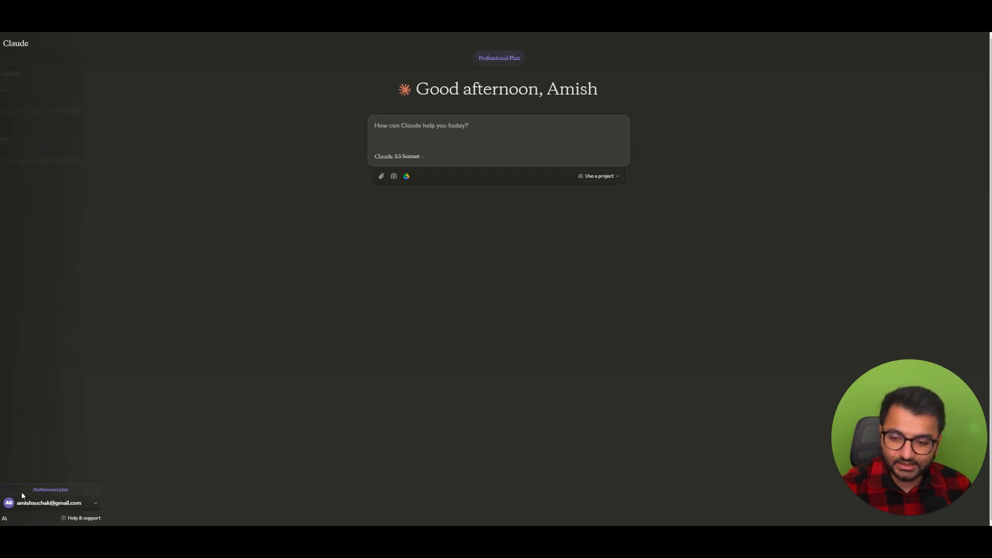
{"action": "left_click", "coordinate": [28, 504]}
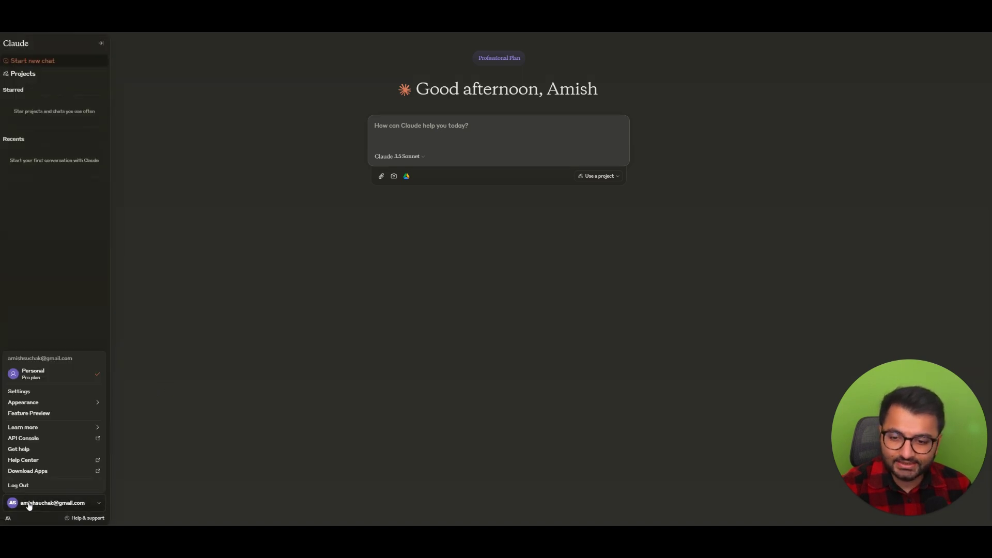
{"action": "left_click", "coordinate": [24, 439]}
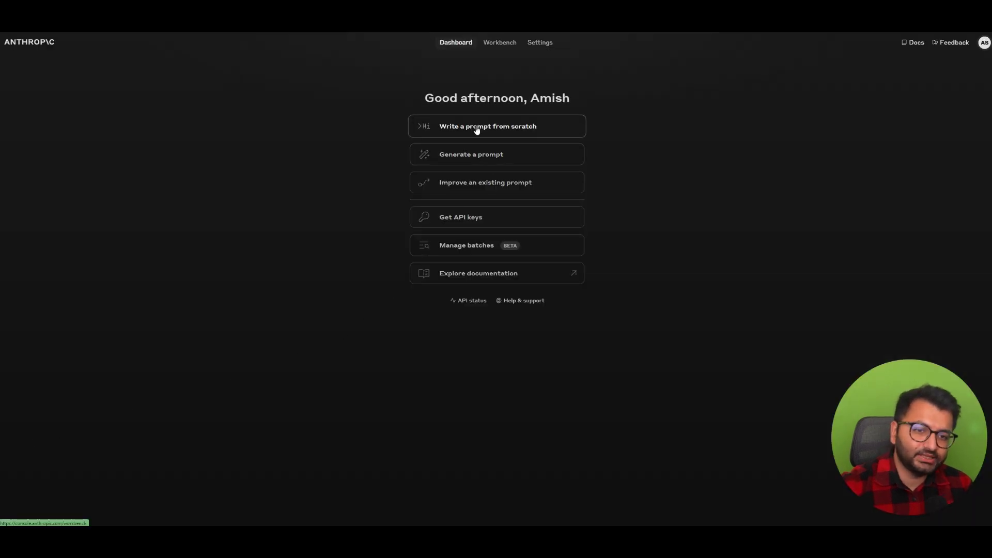
Step: Check the credit balance and $0.01 monthly spend limit, then return to the API keys list
{"action": "left_click", "coordinate": [473, 219]}
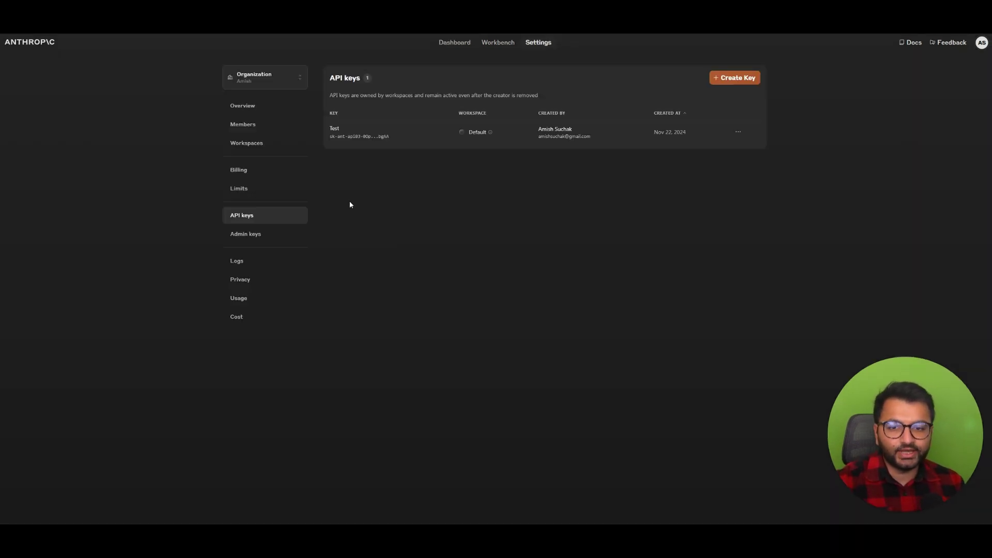
{"action": "left_click", "coordinate": [241, 173]}
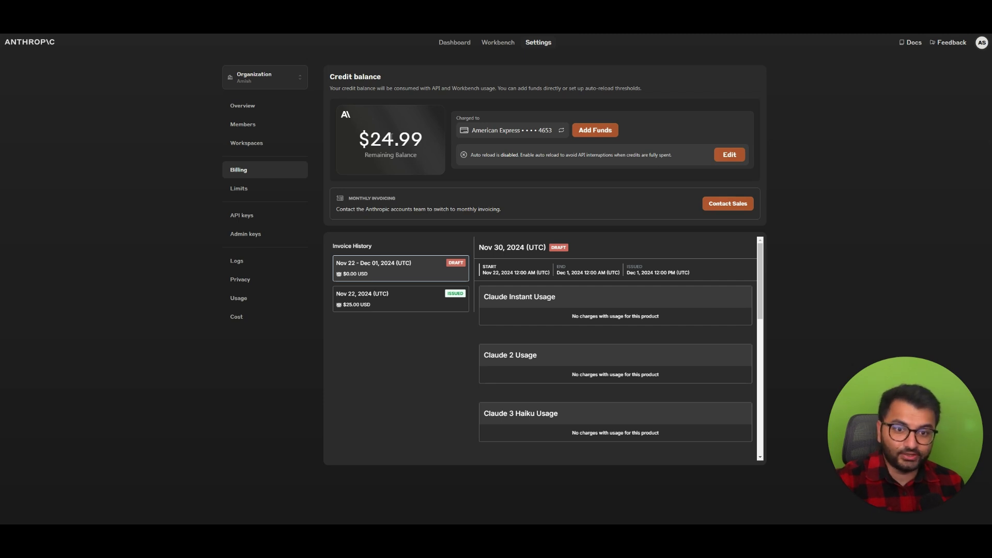
{"action": "left_click", "coordinate": [274, 193]}
{"action": "left_click_drag", "start_coordinate": [330, 387], "coordinate": [353, 385]}
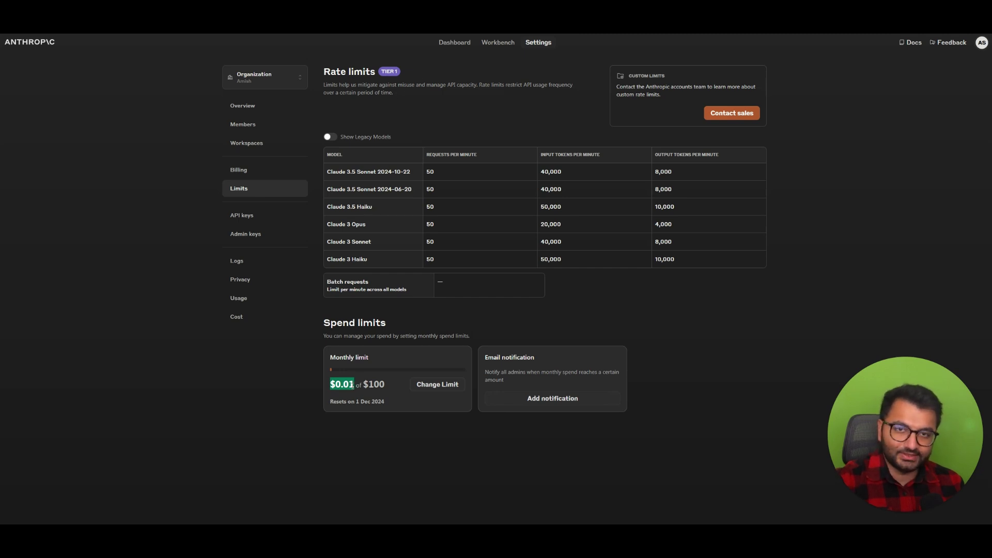
{"action": "left_click", "coordinate": [353, 385]}
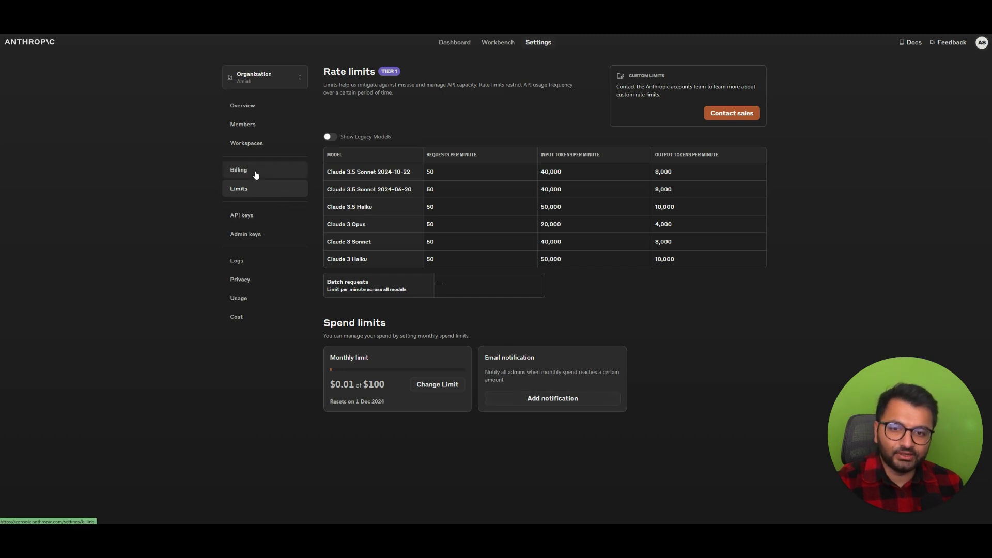
{"action": "left_click", "coordinate": [264, 214]}
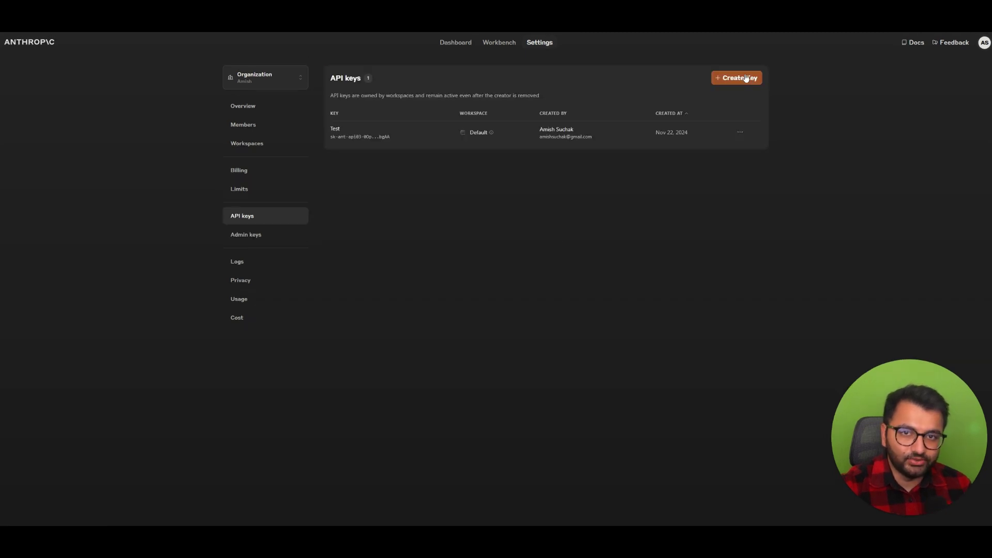
{"action": "left_click", "coordinate": [747, 78]}
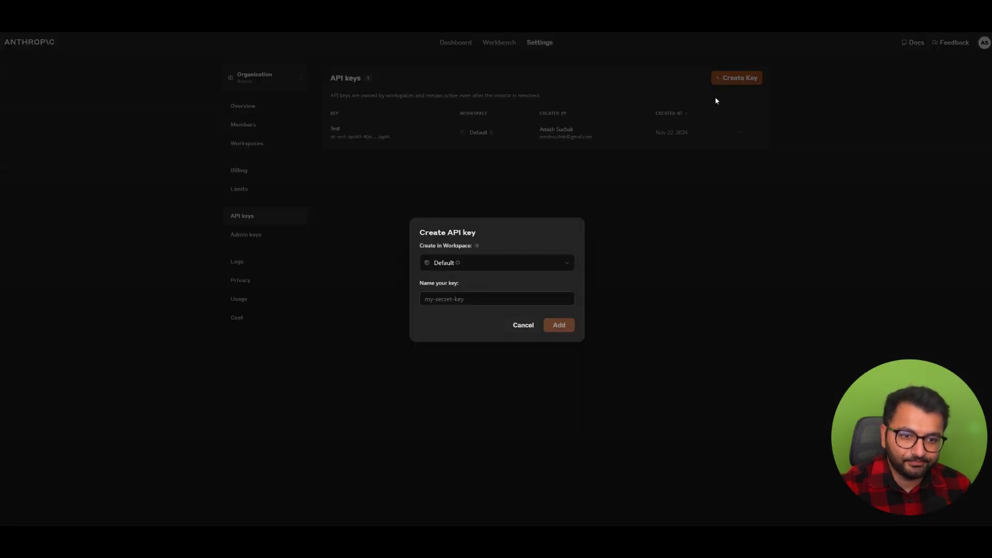
{"action": "left_click", "coordinate": [463, 303]}
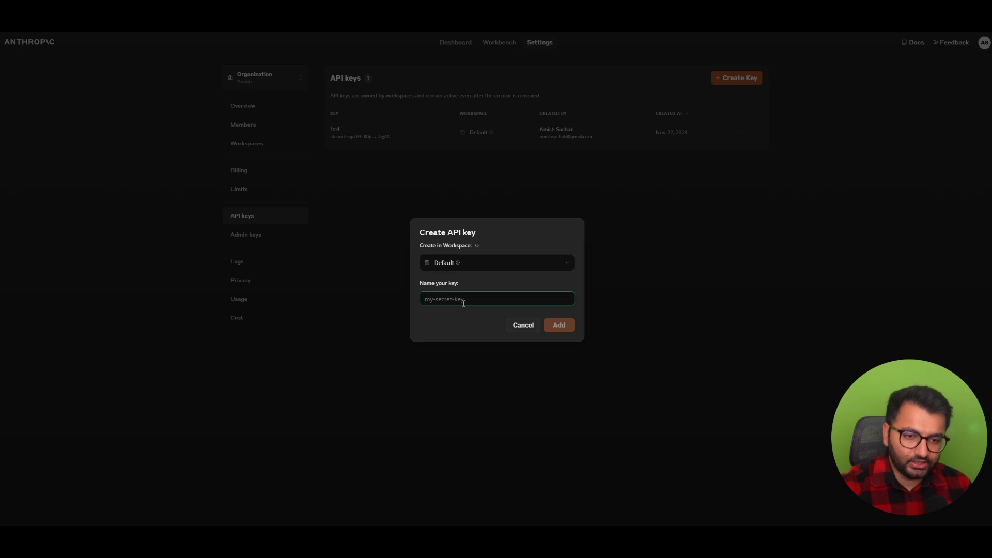
{"action": "type", "text": "Open "}
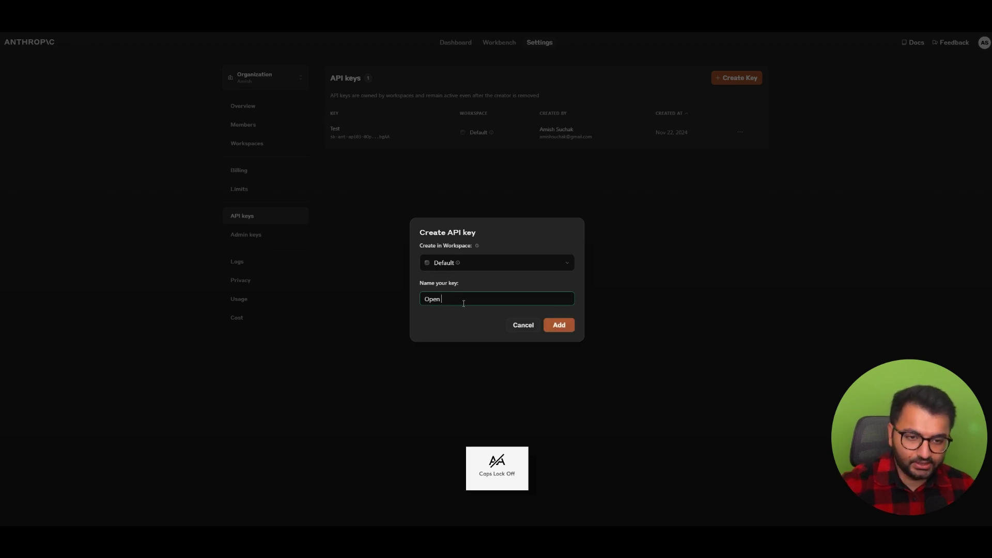
{"action": "type", "text": "WEBUI"}
{"action": "key", "text": "Caps_Lock"}
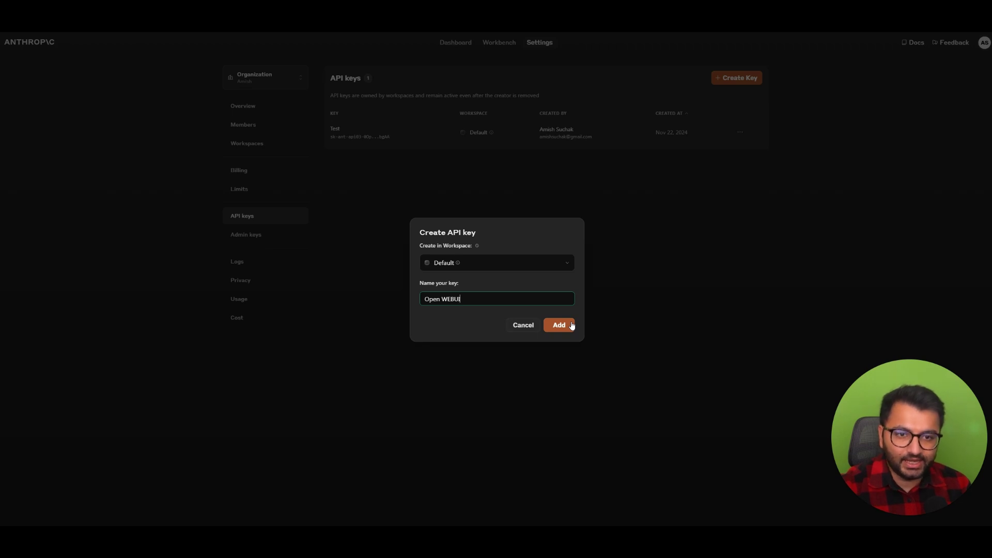
{"action": "left_click", "coordinate": [523, 325]}
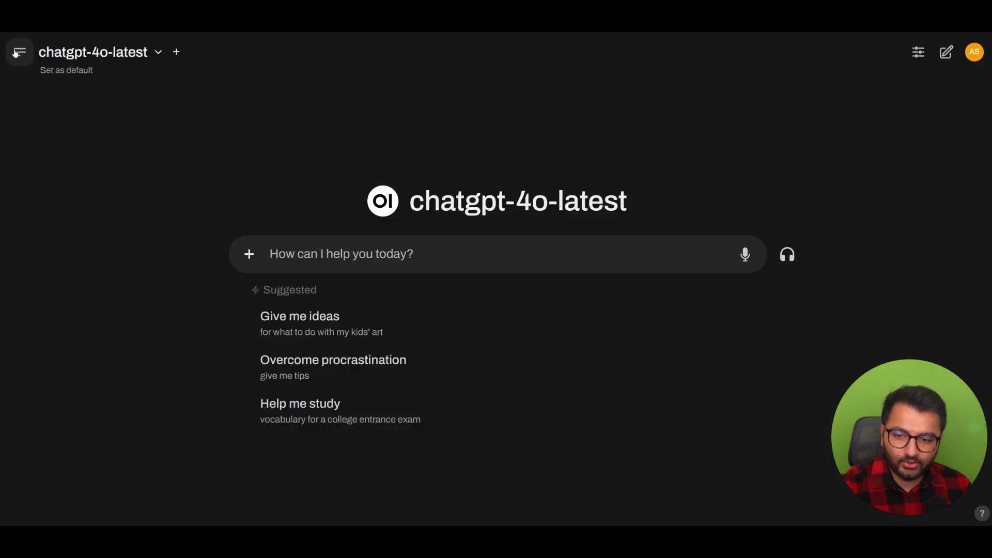
Step: Verify the Anthropic pipe under Admin Panel > Functions, then start a new chat
{"action": "left_click", "coordinate": [18, 50]}
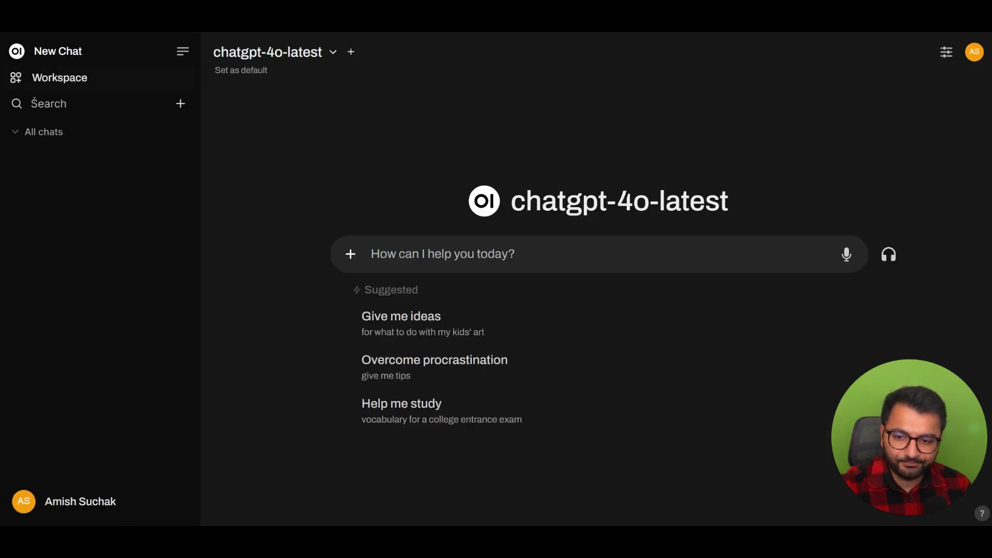
{"action": "left_click", "coordinate": [82, 78]}
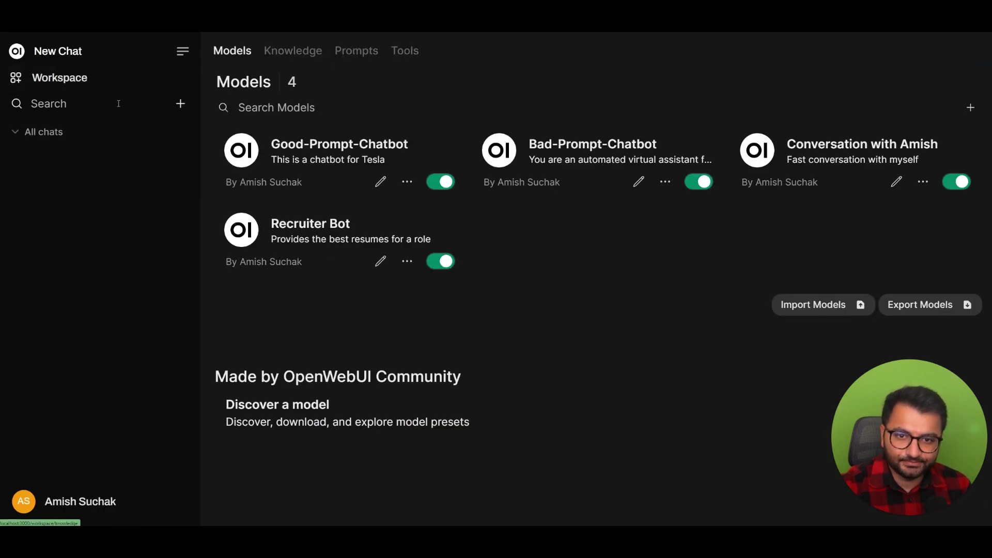
{"action": "left_click", "coordinate": [86, 502]}
{"action": "left_click", "coordinate": [62, 393]}
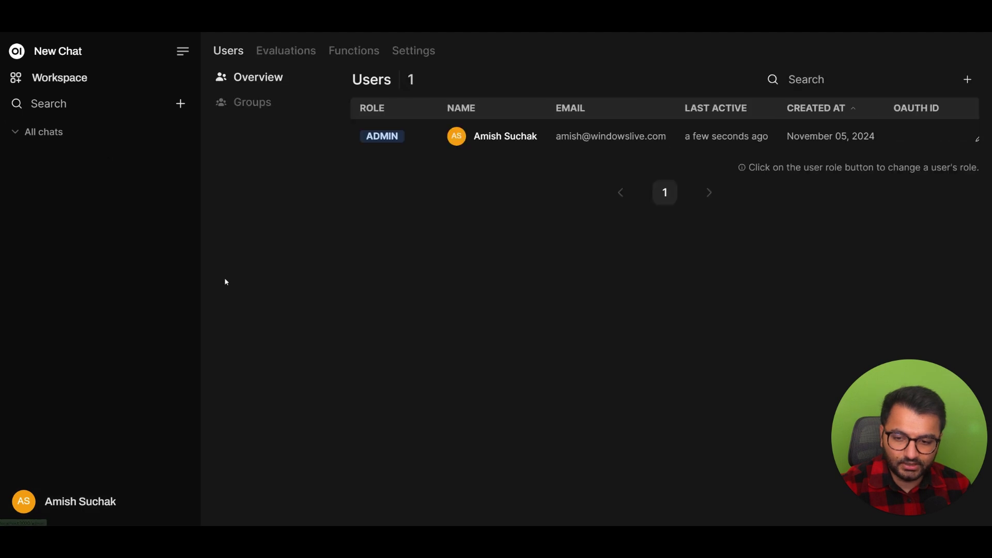
{"action": "left_click", "coordinate": [366, 54]}
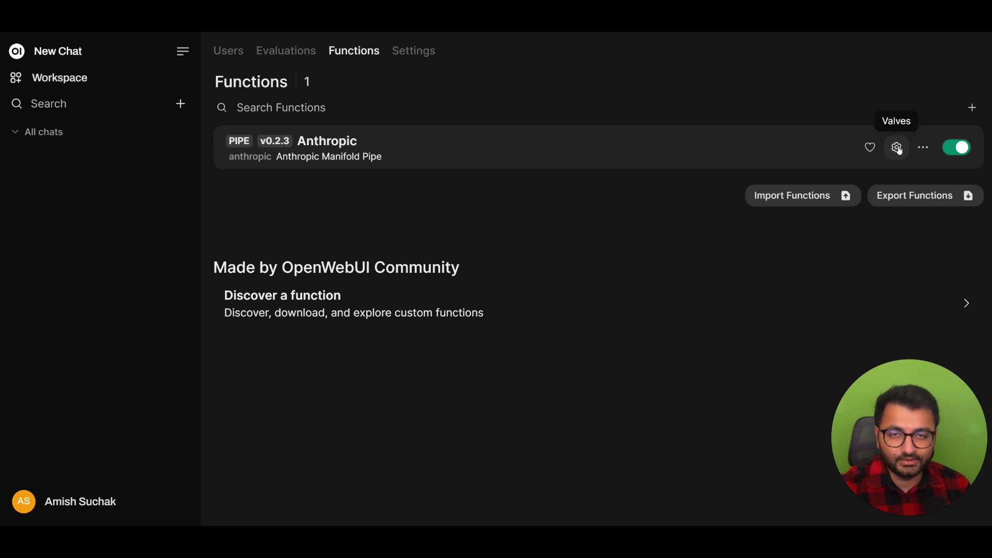
{"action": "left_click", "coordinate": [77, 50]}
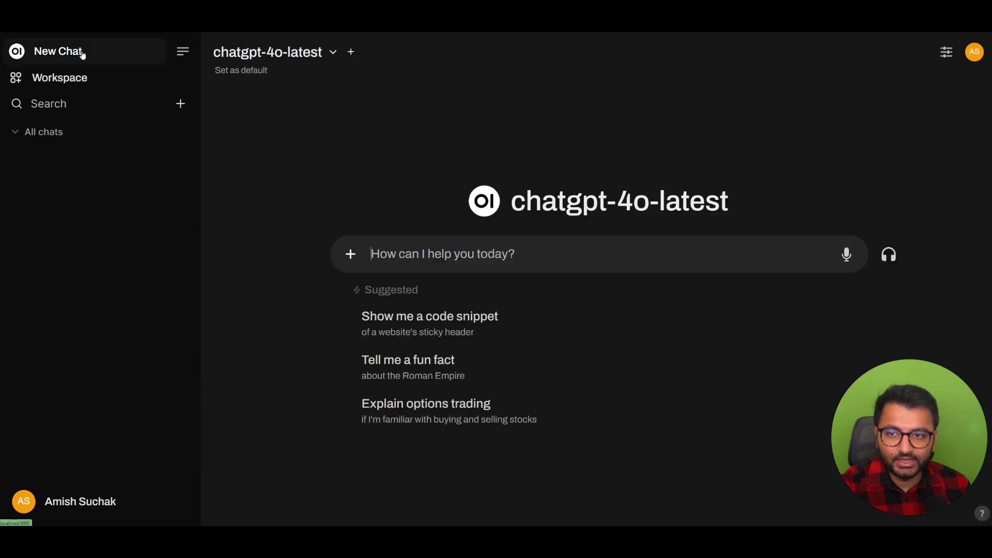
Step: Open the model selector to list the three Anthropic Claude models next to chatgpt-4o-latest
{"action": "left_click", "coordinate": [310, 53]}
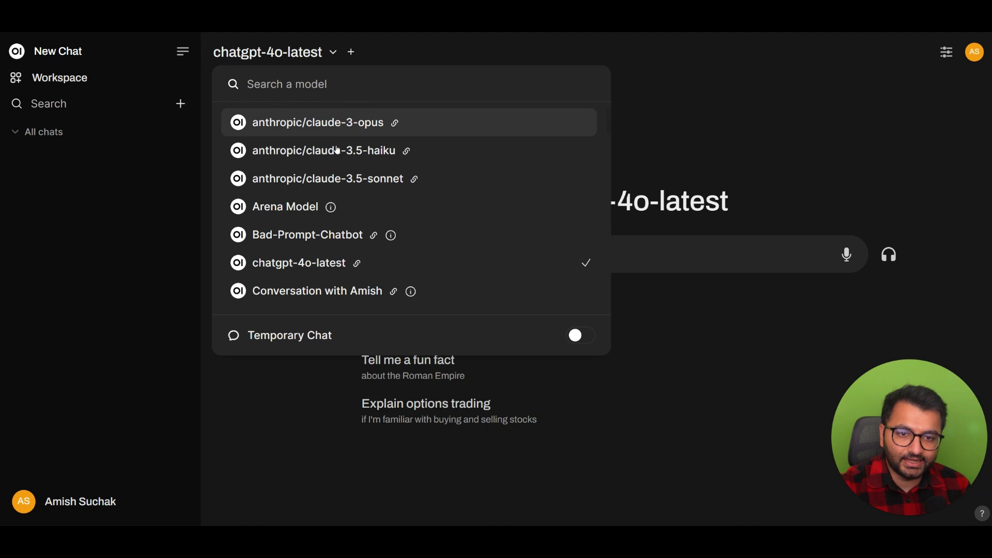